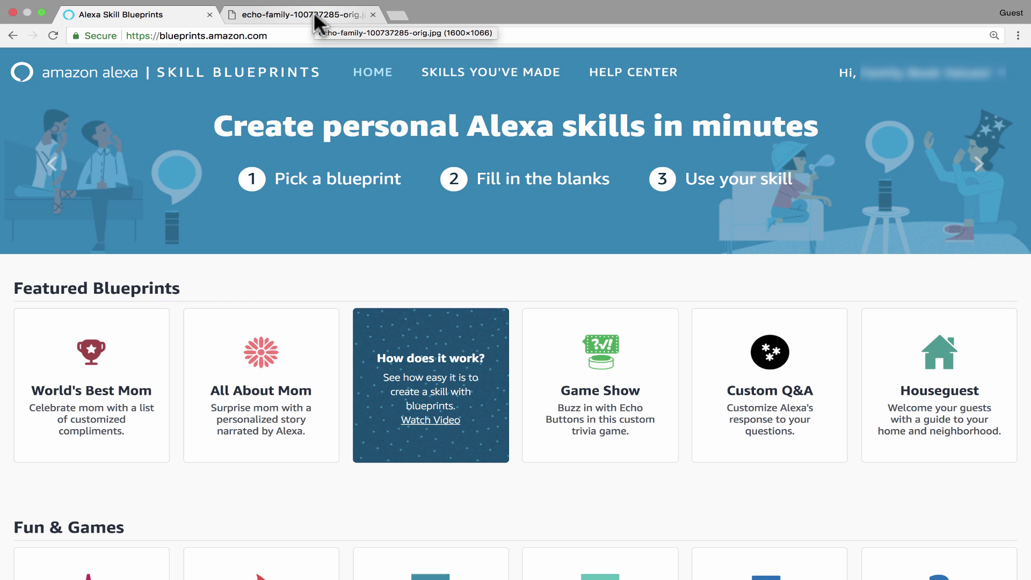
Open the Custom Q&A blueprint and play its sample conversation
{"action": "left_click", "coordinate": [313, 12]}
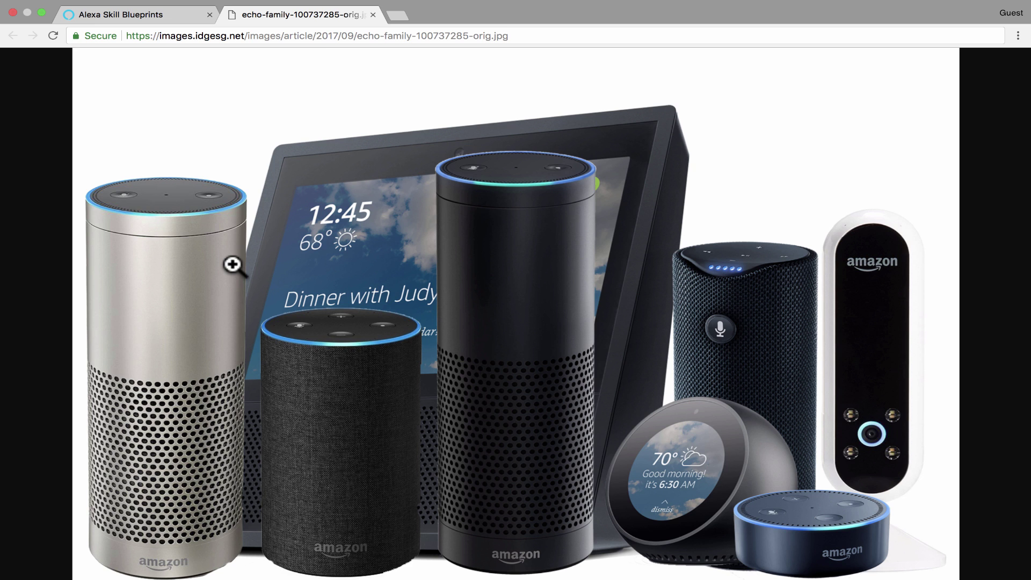
{"action": "left_click", "coordinate": [172, 16]}
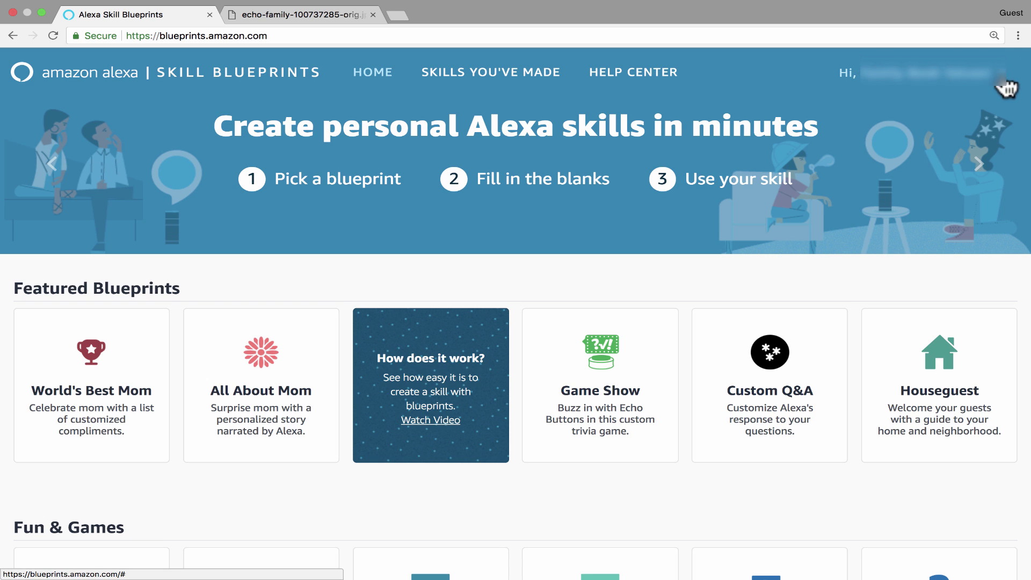
{"action": "scroll", "coordinate": [661, 93], "scroll_direction": "down", "scroll_amount": 2}
{"action": "scroll", "coordinate": [660, 93], "scroll_direction": "down", "scroll_amount": 3}
{"action": "scroll", "coordinate": [665, 114], "scroll_direction": "down", "scroll_amount": 2}
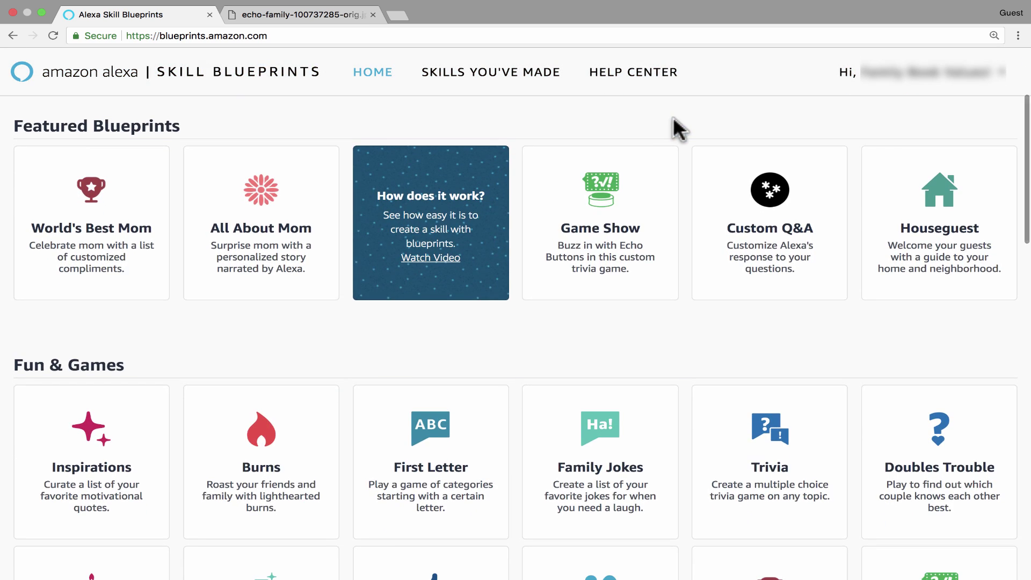
{"action": "scroll", "coordinate": [672, 126], "scroll_direction": "down", "scroll_amount": 1}
{"action": "scroll", "coordinate": [675, 135], "scroll_direction": "down", "scroll_amount": 1}
{"action": "scroll", "coordinate": [674, 136], "scroll_direction": "down", "scroll_amount": 2}
{"action": "scroll", "coordinate": [672, 134], "scroll_direction": "down", "scroll_amount": 1}
{"action": "scroll", "coordinate": [670, 122], "scroll_direction": "down", "scroll_amount": 2}
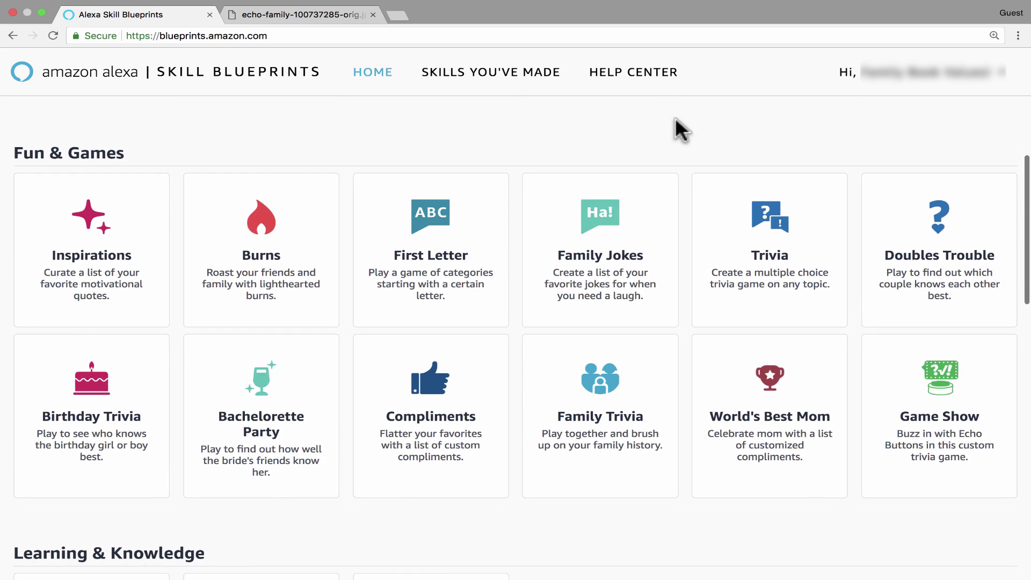
{"action": "scroll", "coordinate": [662, 122], "scroll_direction": "down", "scroll_amount": 1}
{"action": "scroll", "coordinate": [662, 125], "scroll_direction": "down", "scroll_amount": 3}
{"action": "scroll", "coordinate": [661, 130], "scroll_direction": "down", "scroll_amount": 1}
{"action": "scroll", "coordinate": [662, 136], "scroll_direction": "down", "scroll_amount": 2}
{"action": "scroll", "coordinate": [660, 136], "scroll_direction": "down", "scroll_amount": 1}
{"action": "scroll", "coordinate": [596, 190], "scroll_direction": "down", "scroll_amount": 3}
{"action": "scroll", "coordinate": [547, 184], "scroll_direction": "down", "scroll_amount": 3}
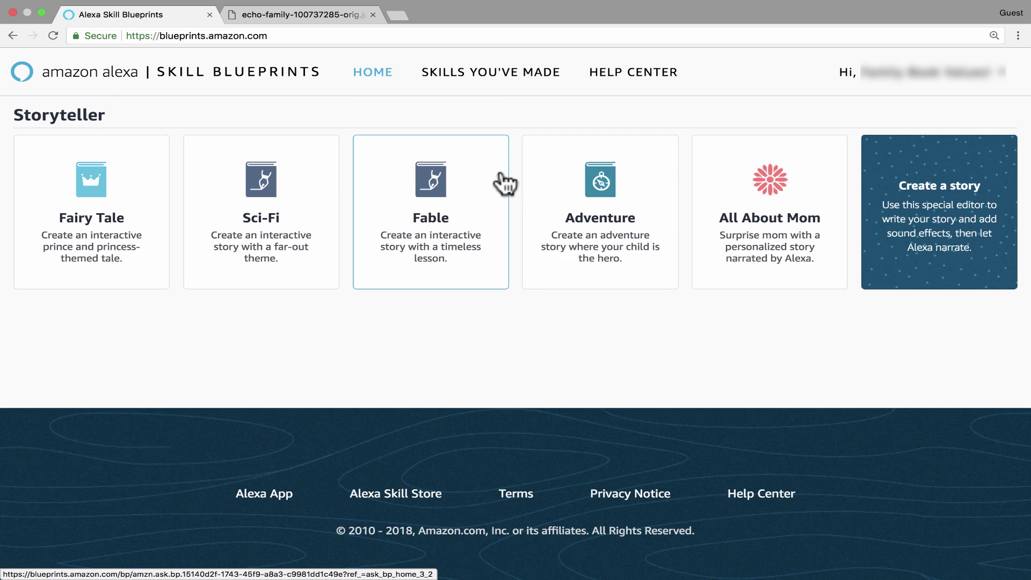
{"action": "scroll", "coordinate": [499, 172], "scroll_direction": "up", "scroll_amount": 2}
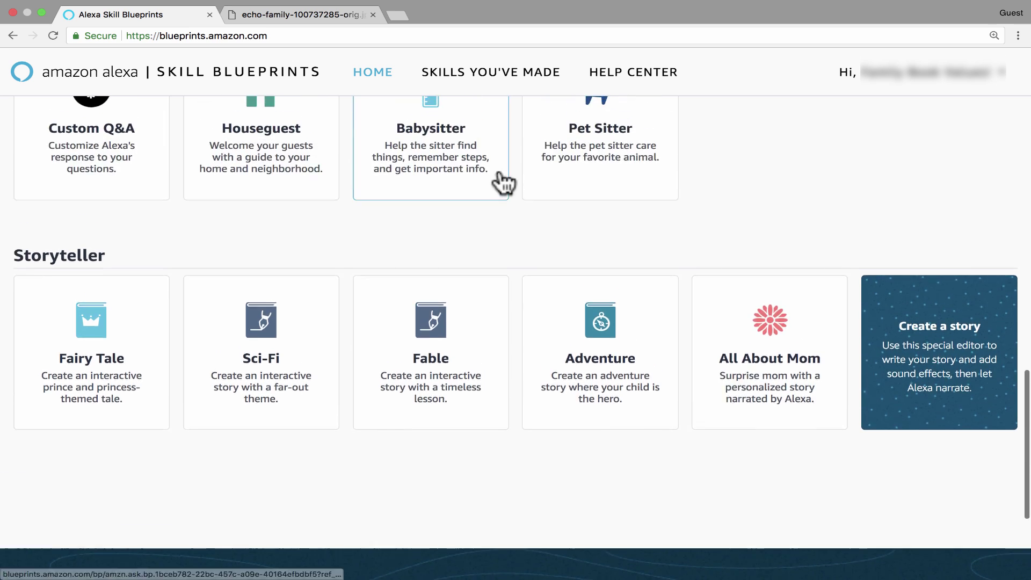
{"action": "scroll", "coordinate": [498, 173], "scroll_direction": "up", "scroll_amount": 10}
{"action": "scroll", "coordinate": [498, 167], "scroll_direction": "up", "scroll_amount": 2}
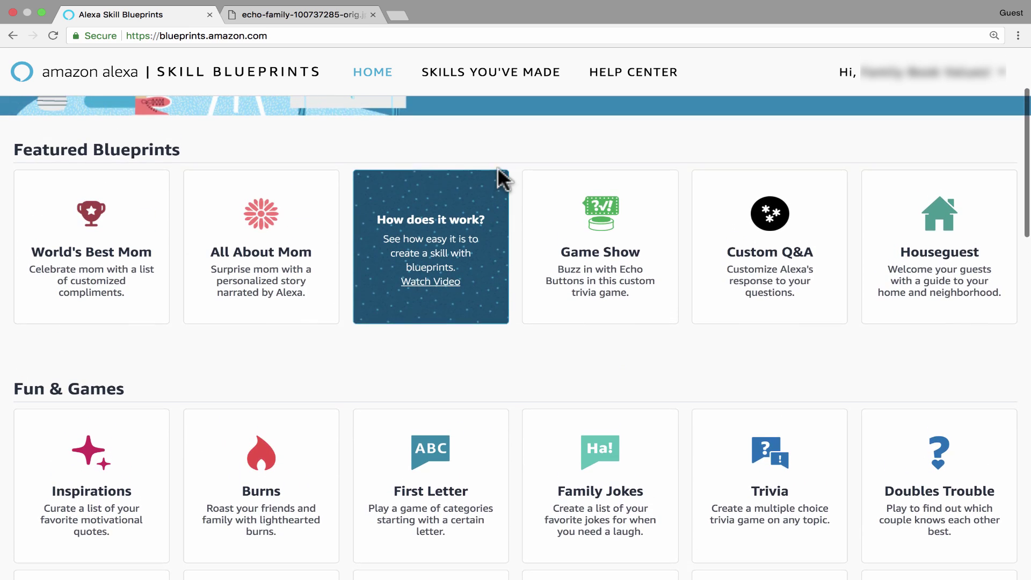
{"action": "scroll", "coordinate": [535, 169], "scroll_direction": "up", "scroll_amount": 3}
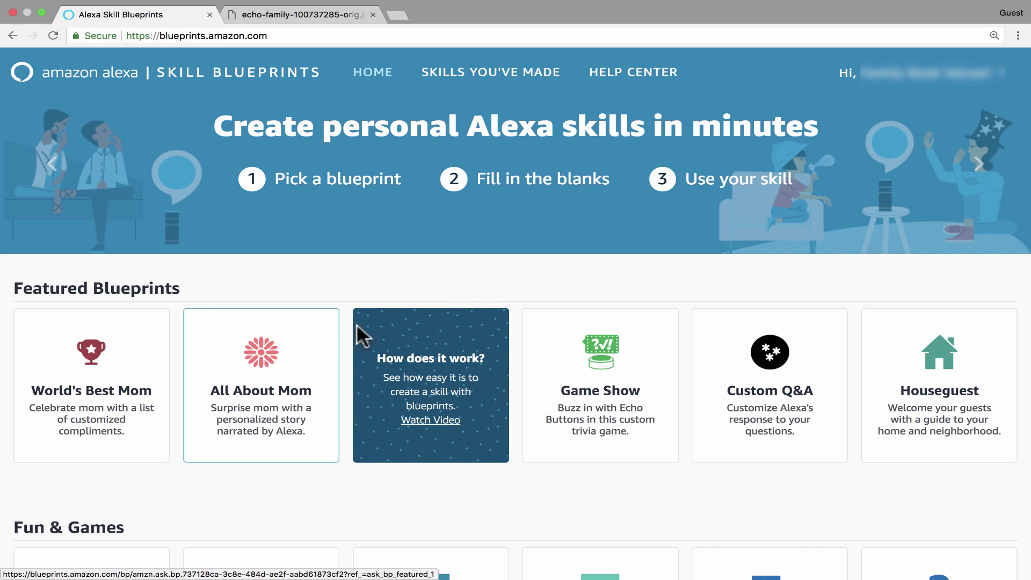
{"action": "scroll", "coordinate": [441, 337], "scroll_direction": "down", "scroll_amount": 2}
{"action": "scroll", "coordinate": [441, 337], "scroll_direction": "down", "scroll_amount": 3}
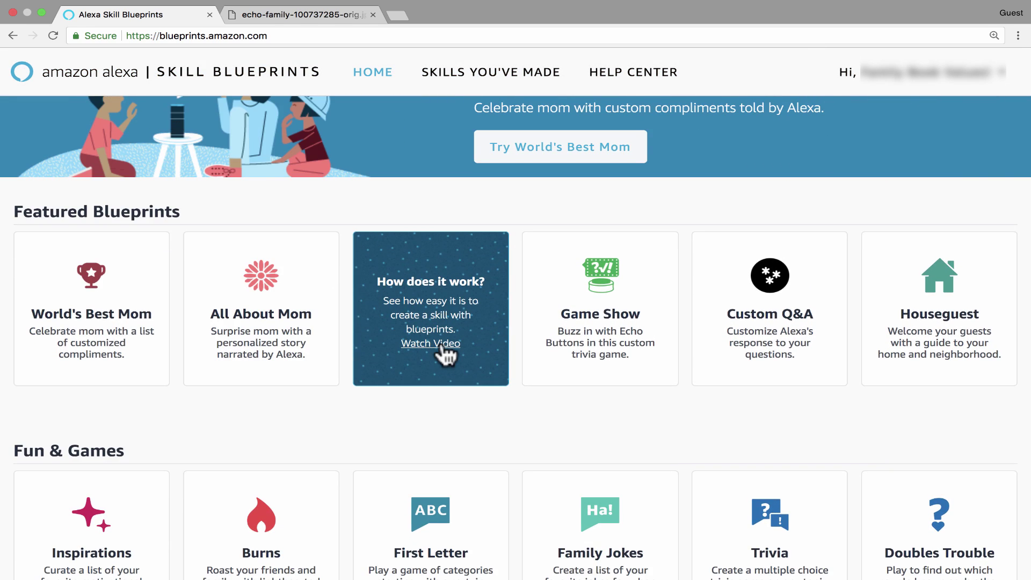
{"action": "scroll", "coordinate": [441, 340], "scroll_direction": "down", "scroll_amount": 1}
{"action": "scroll", "coordinate": [441, 339], "scroll_direction": "up", "scroll_amount": 2}
{"action": "scroll", "coordinate": [446, 342], "scroll_direction": "up", "scroll_amount": 2}
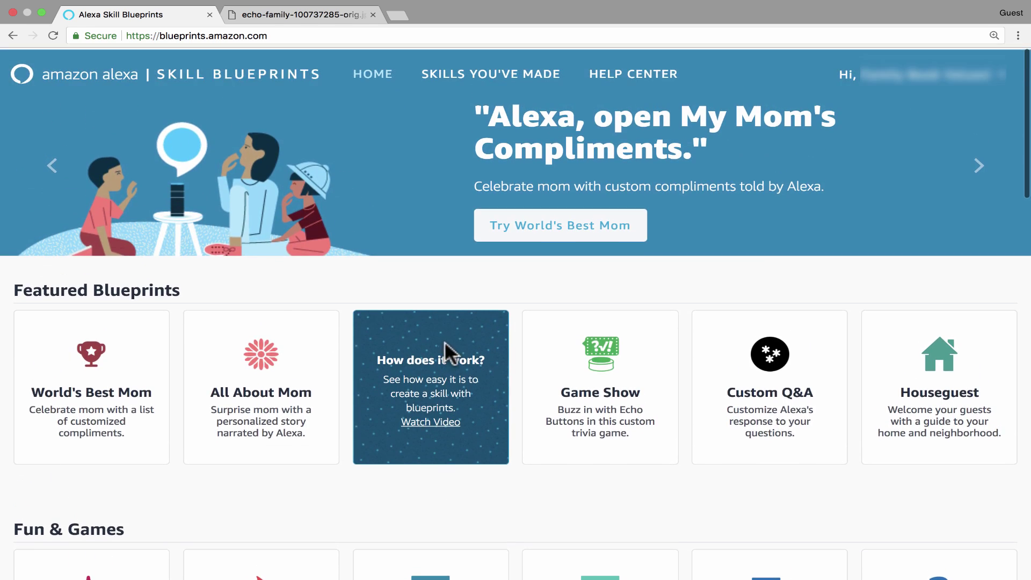
{"action": "left_click", "coordinate": [769, 364]}
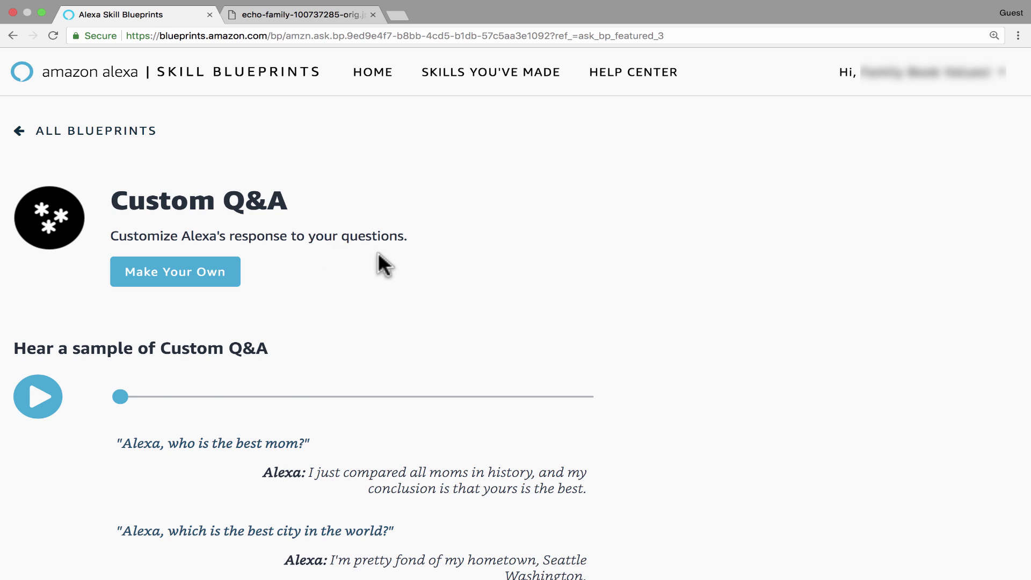
{"action": "scroll", "coordinate": [340, 273], "scroll_direction": "down", "scroll_amount": 2}
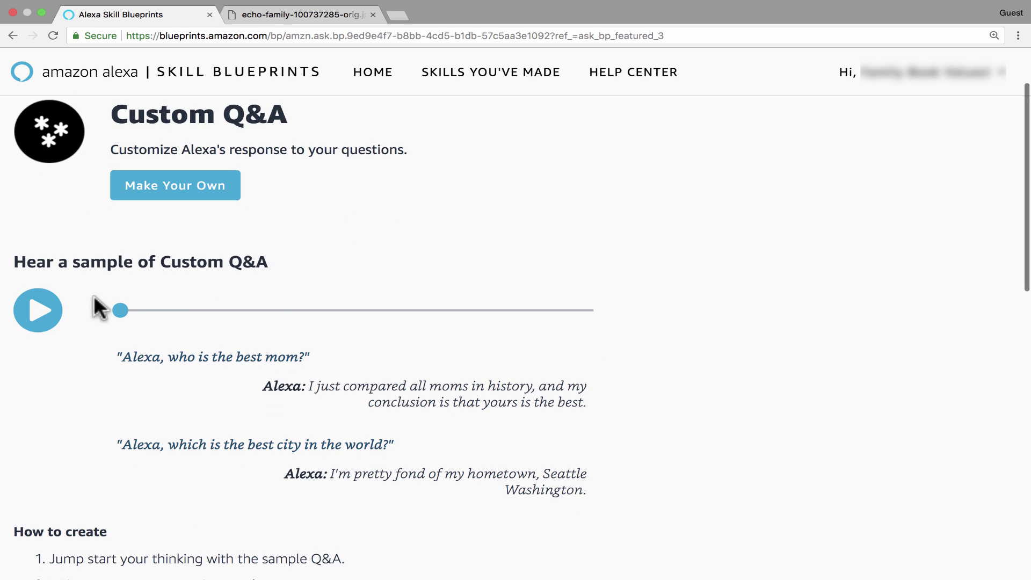
{"action": "left_click", "coordinate": [39, 316]}
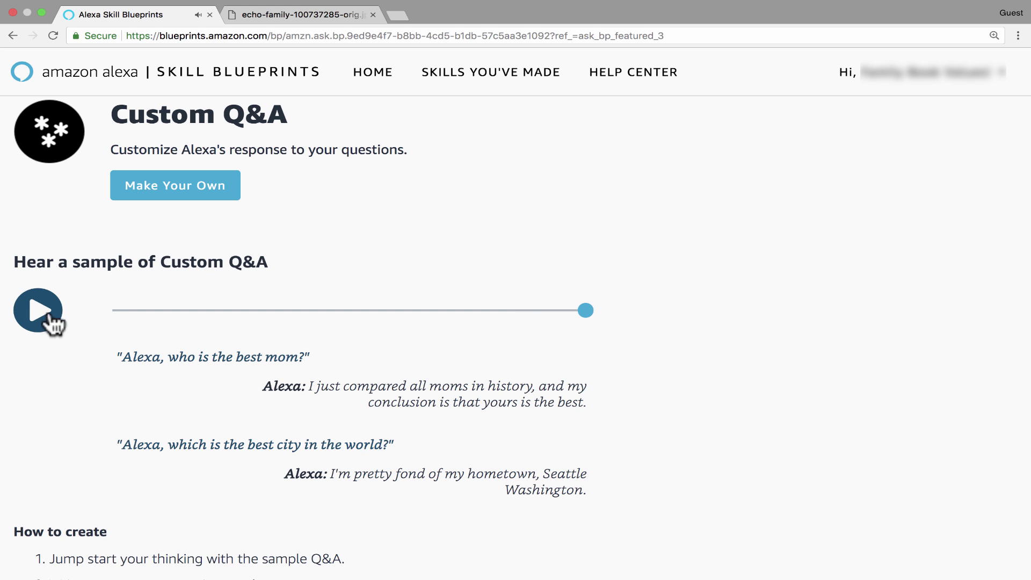
{"action": "scroll", "coordinate": [184, 372], "scroll_direction": "down", "scroll_amount": 5}
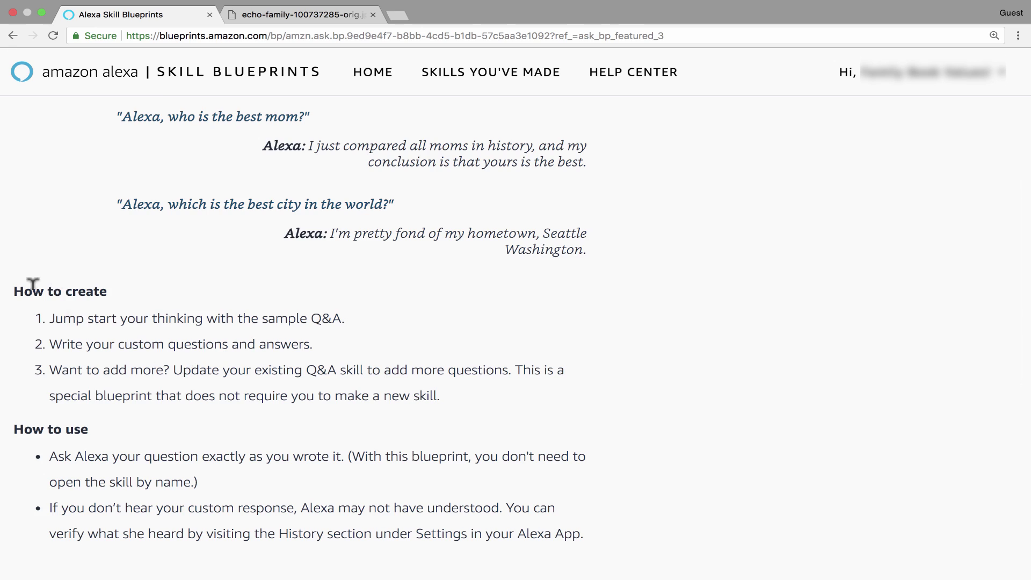
{"action": "scroll", "coordinate": [32, 274], "scroll_direction": "down", "scroll_amount": 1}
{"action": "scroll", "coordinate": [30, 264], "scroll_direction": "down", "scroll_amount": 1}
{"action": "scroll", "coordinate": [30, 265], "scroll_direction": "down", "scroll_amount": 2}
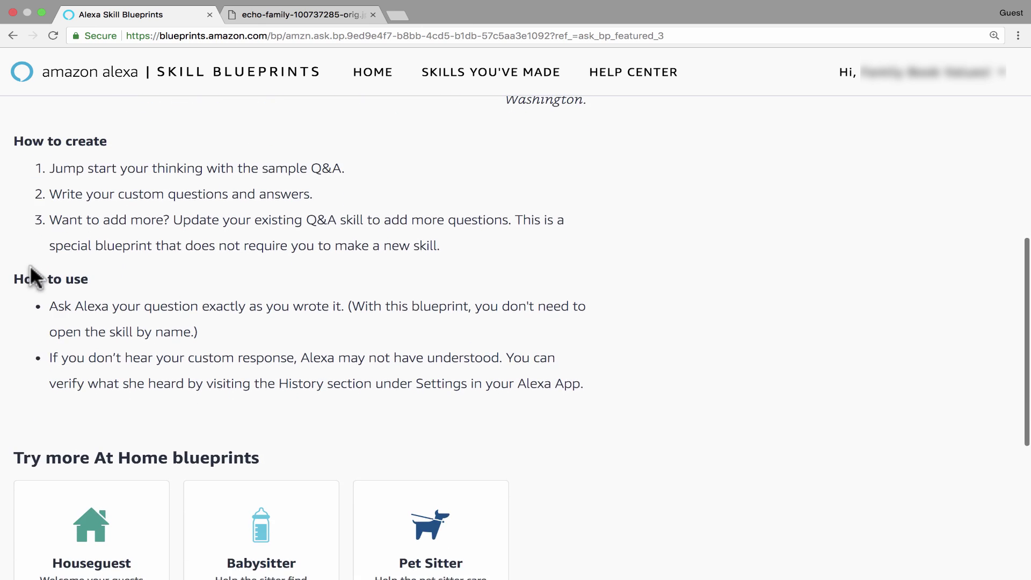
{"action": "scroll", "coordinate": [30, 265], "scroll_direction": "down", "scroll_amount": 3}
{"action": "scroll", "coordinate": [35, 278], "scroll_direction": "down", "scroll_amount": 2}
{"action": "scroll", "coordinate": [36, 278], "scroll_direction": "down", "scroll_amount": 1}
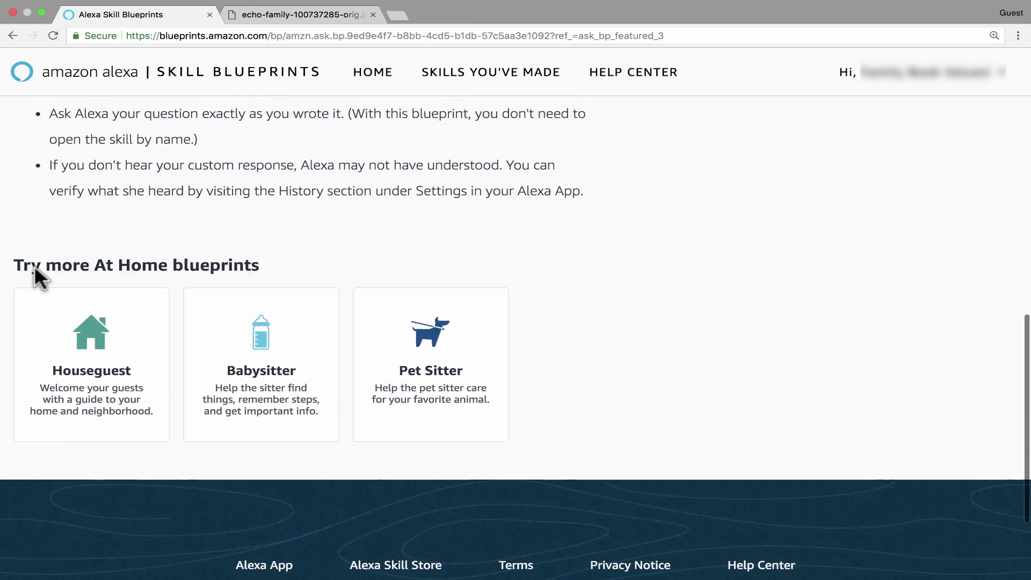
{"action": "scroll", "coordinate": [39, 277], "scroll_direction": "up", "scroll_amount": 10}
{"action": "scroll", "coordinate": [36, 264], "scroll_direction": "up", "scroll_amount": 3}
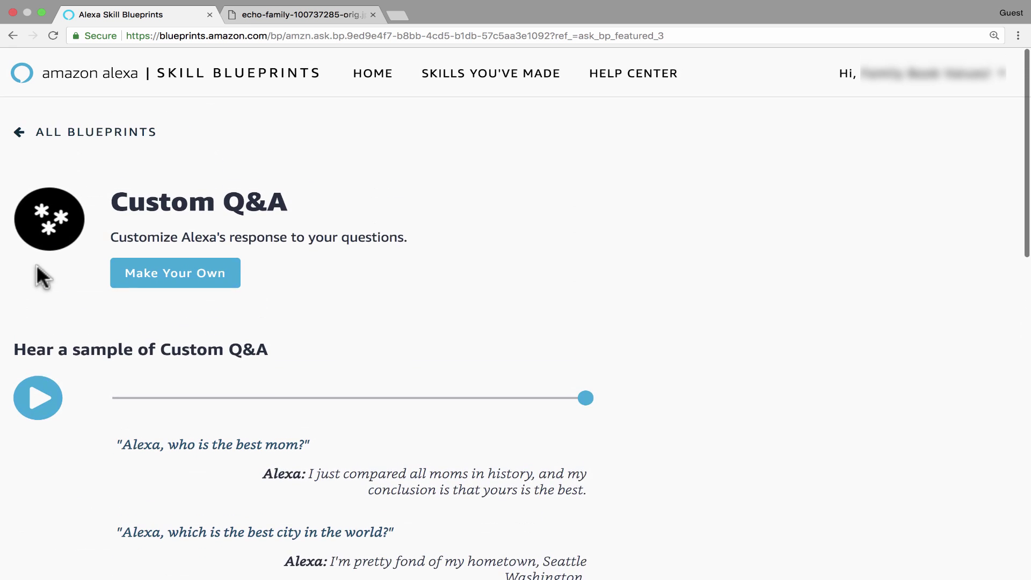
Enter Q&A pair 'Tell the kids to go to bed' answered 'Hey kids! Obey your dad and go to bed!'
{"action": "left_click", "coordinate": [179, 274]}
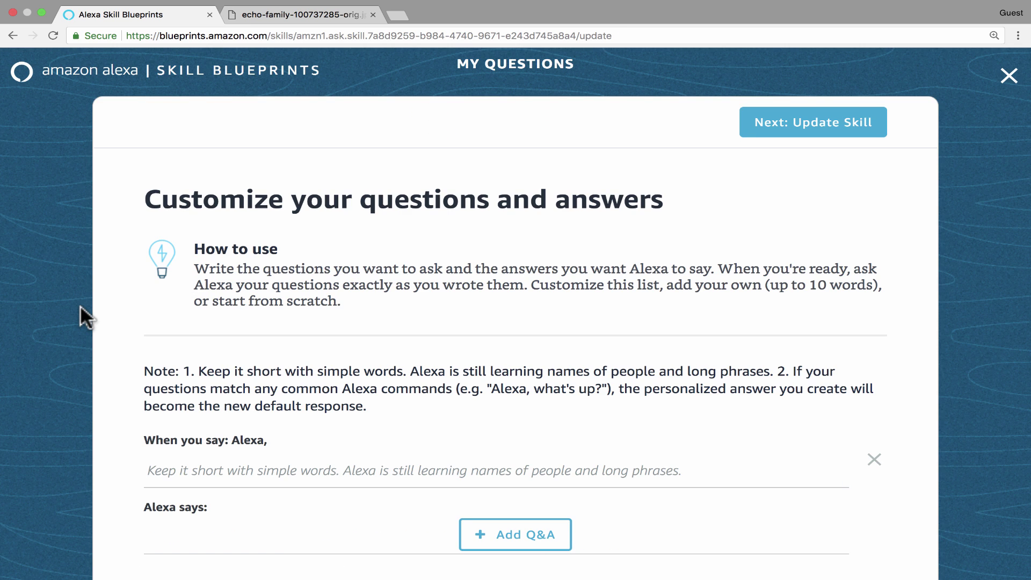
{"action": "left_click", "coordinate": [252, 465]}
{"action": "left_click", "coordinate": [208, 465]}
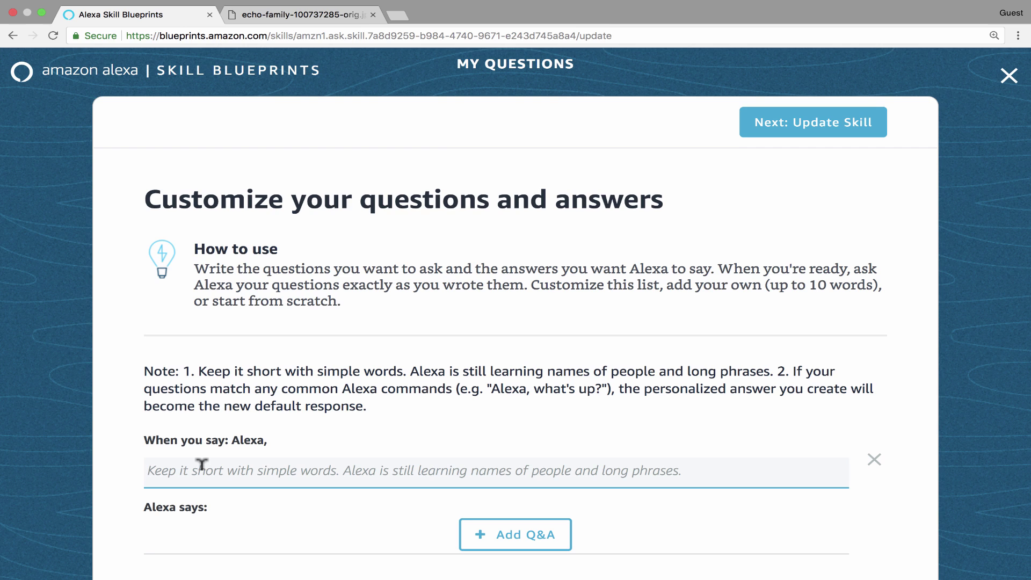
{"action": "type", "text": "Tell the kids to go to bed"}
{"action": "scroll", "coordinate": [235, 530], "scroll_direction": "down", "scroll_amount": 2}
{"action": "left_click", "coordinate": [209, 473]}
{"action": "type", "text": "Hey kids!  Obey your dad and go"}
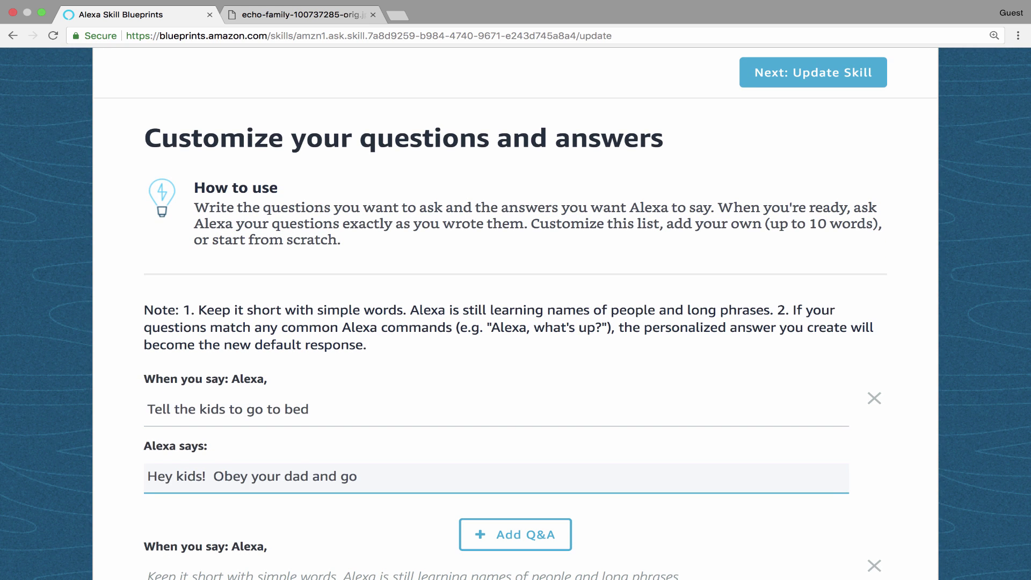
{"action": "type", "text": " to bed"}
{"action": "scroll", "coordinate": [355, 470], "scroll_direction": "down", "scroll_amount": 1}
{"action": "type", "text": "!"}
{"action": "scroll", "coordinate": [355, 469], "scroll_direction": "down", "scroll_amount": 2}
{"action": "scroll", "coordinate": [355, 469], "scroll_direction": "down", "scroll_amount": 1}
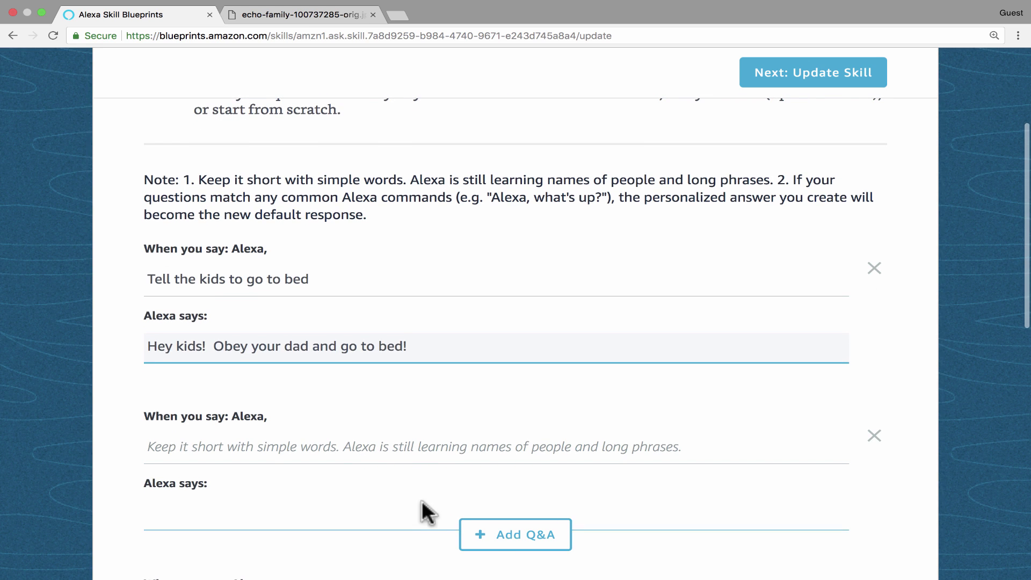
Add four empty question-and-answer pairs to the form
{"action": "left_click", "coordinate": [492, 542]}
{"action": "left_click", "coordinate": [497, 435]}
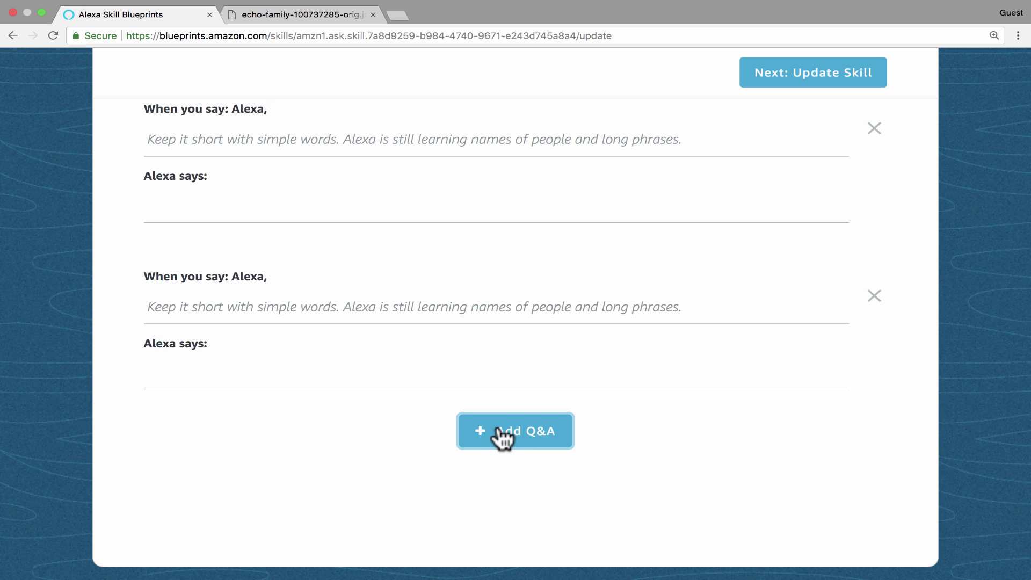
{"action": "left_click", "coordinate": [518, 534]}
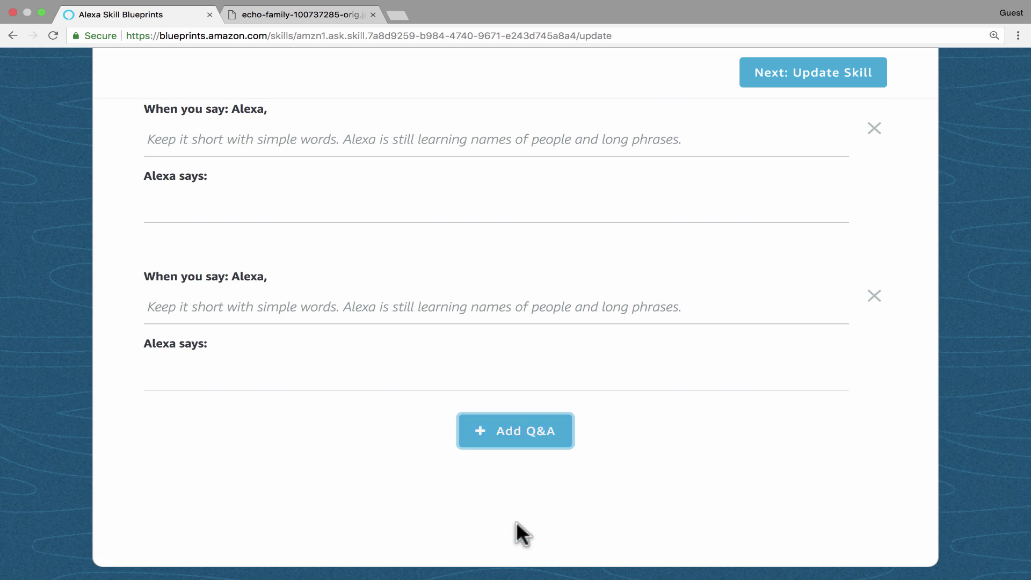
{"action": "left_click", "coordinate": [475, 430]}
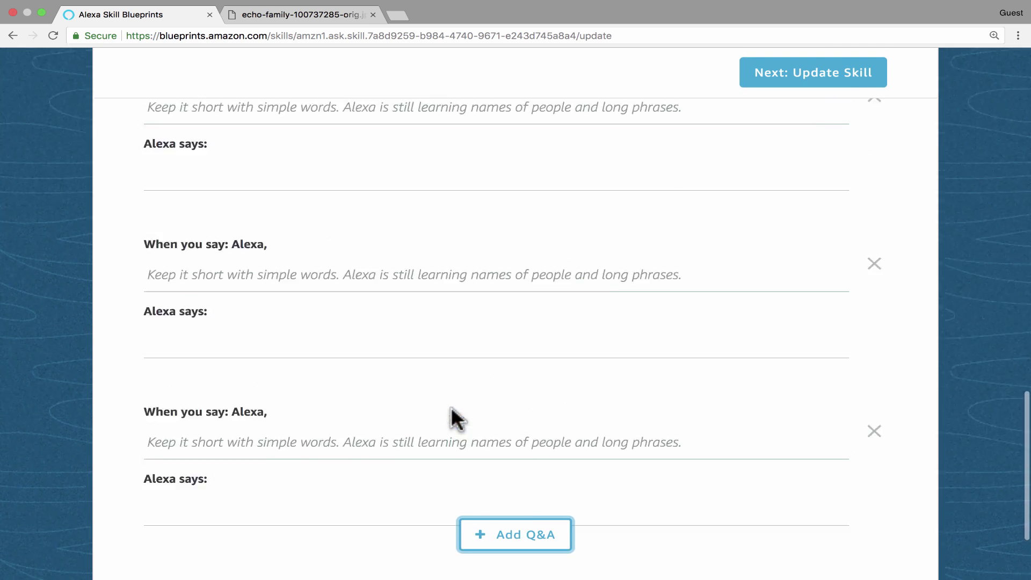
Enter the question 'What the best YouTube channel in the Universe?' and move to its answer
{"action": "key", "text": "Tab"}
{"action": "key", "text": "shift+Tab"}
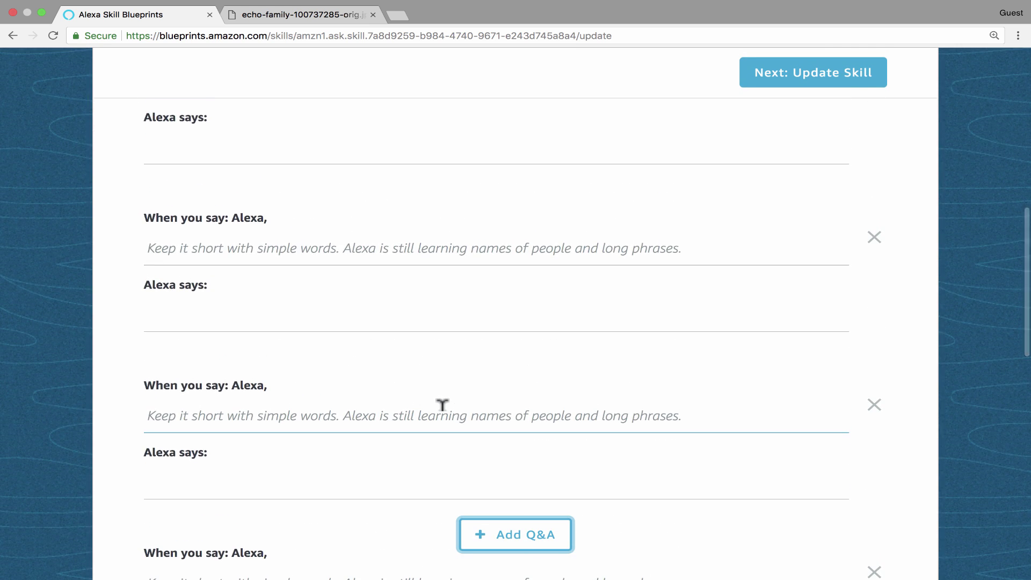
{"action": "scroll", "coordinate": [455, 404], "scroll_direction": "up", "scroll_amount": 1}
{"action": "scroll", "coordinate": [455, 403], "scroll_direction": "up", "scroll_amount": 5}
{"action": "key", "text": "shift+Tab"}
{"action": "key", "text": "shift+Tab"}
{"action": "key", "text": "shift+Tab"}
{"action": "key", "text": "Tab"}
{"action": "type", "text": "What"}
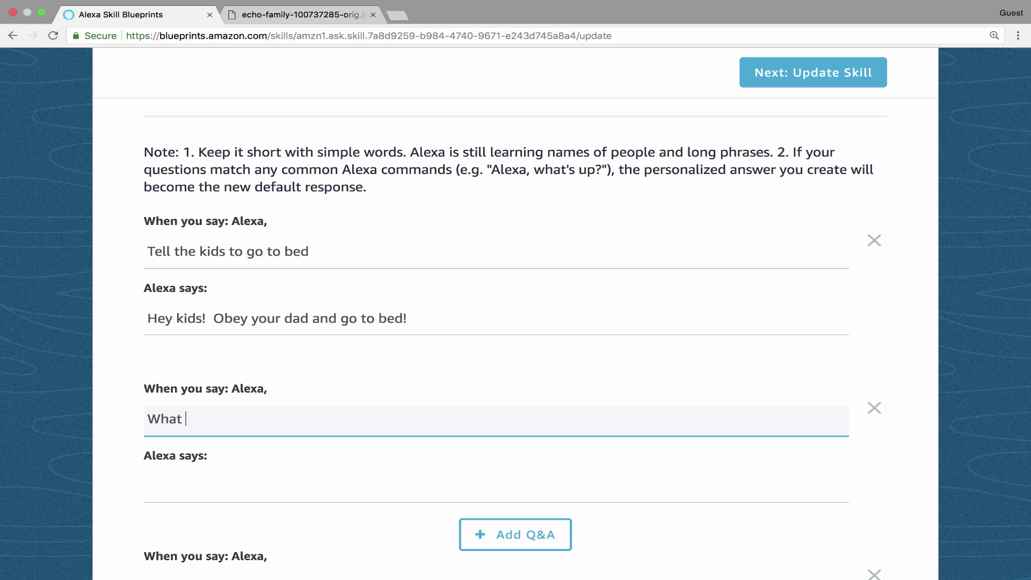
{"action": "type", "text": "the best YouTube channel in the worl"}
{"action": "key", "text": "BackSpace"}
{"action": "key", "text": "BackSpace"}
{"action": "key", "text": "BackSpace"}
{"action": "type", "text": "Universe?"}
{"action": "key", "text": "Tab"}
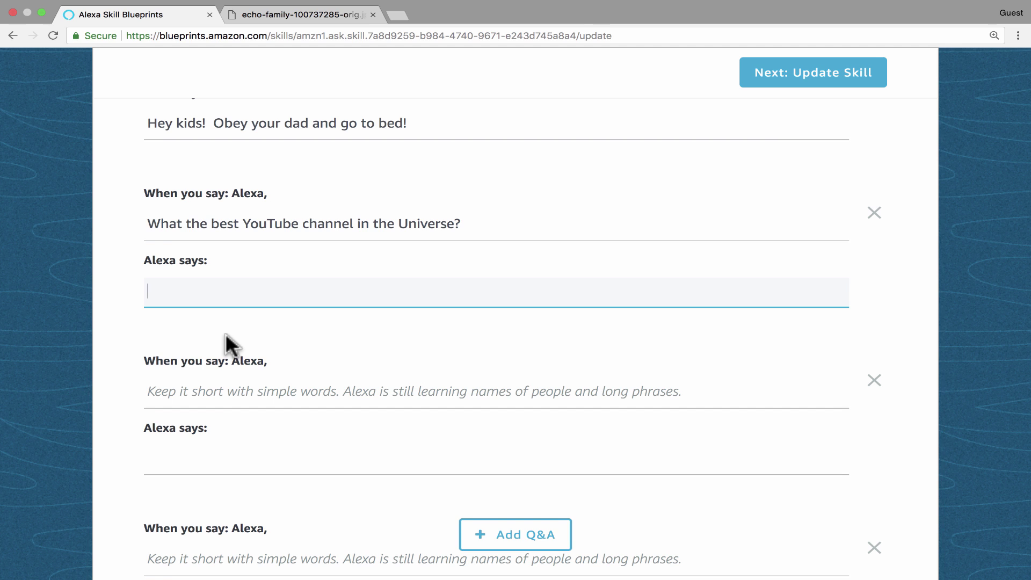
{"action": "type", "text": "That's an easy question.  It's cl"}
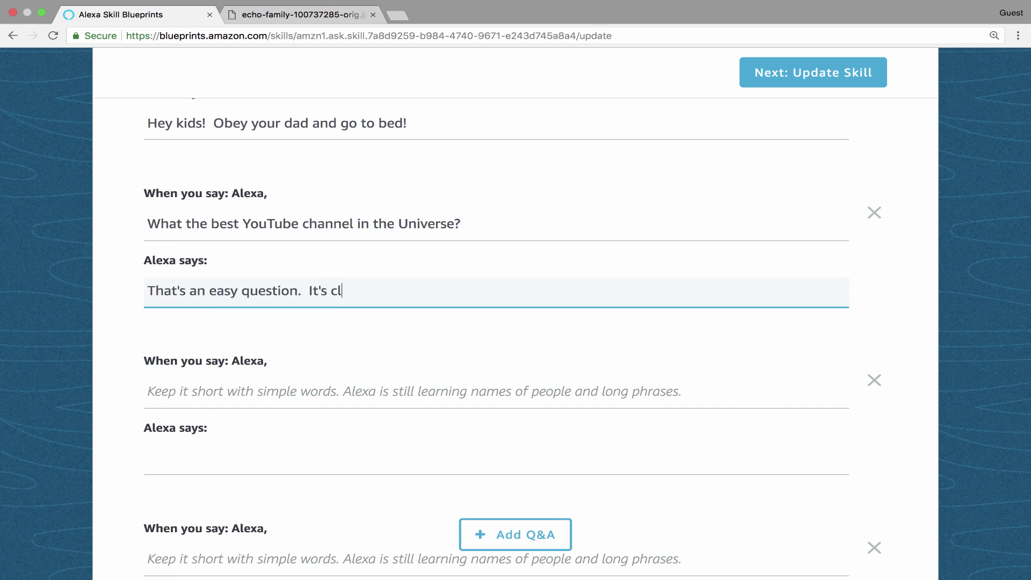
{"action": "type", "text": "early Technology for Teachers and Students!"}
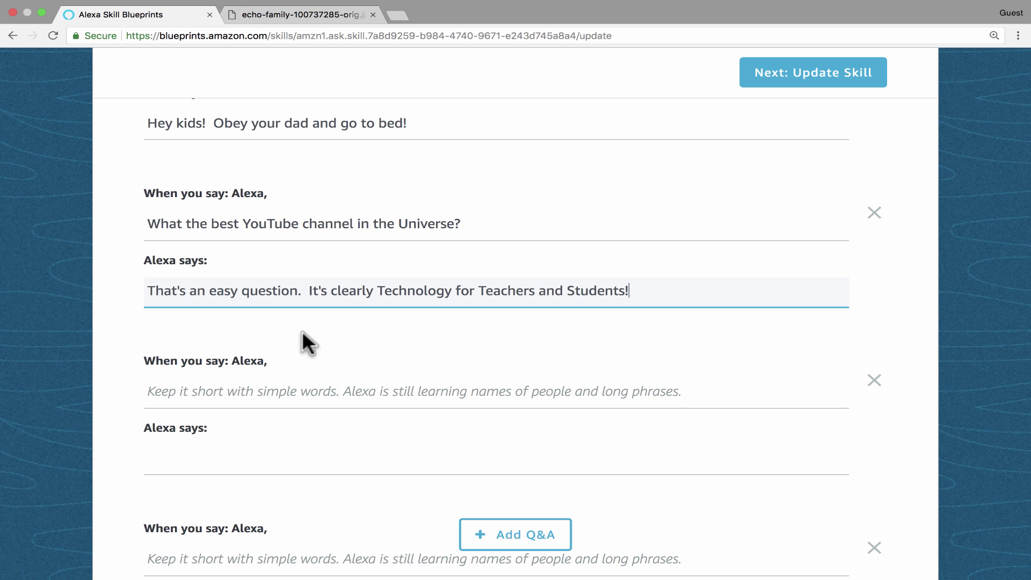
{"action": "scroll", "coordinate": [320, 332], "scroll_direction": "down", "scroll_amount": 1}
{"action": "scroll", "coordinate": [319, 332], "scroll_direction": "down", "scroll_amount": 2}
{"action": "scroll", "coordinate": [319, 331], "scroll_direction": "down", "scroll_amount": 3}
{"action": "scroll", "coordinate": [319, 332], "scroll_direction": "down", "scroll_amount": 2}
{"action": "scroll", "coordinate": [319, 332], "scroll_direction": "down", "scroll_amount": 3}
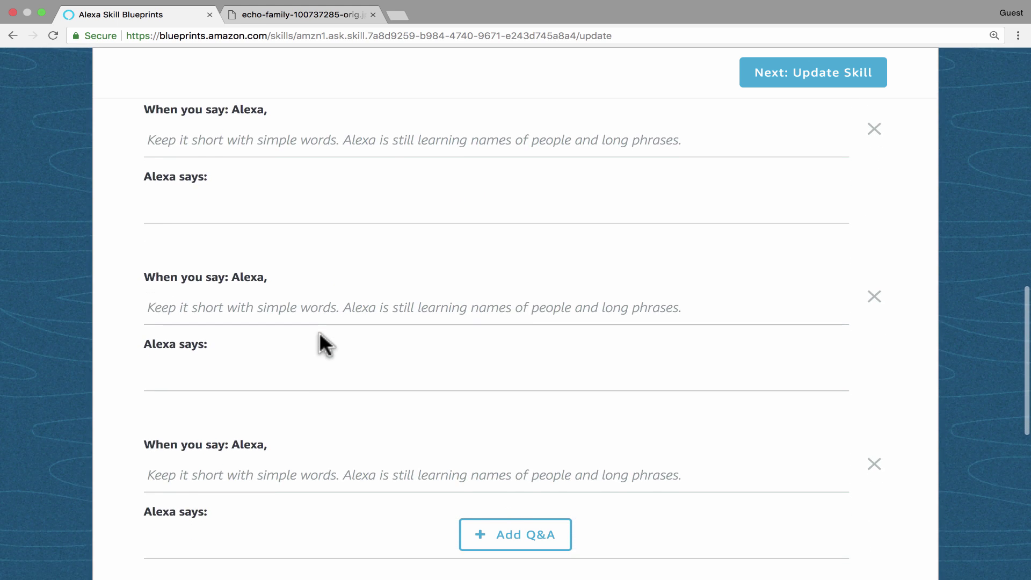
{"action": "scroll", "coordinate": [319, 333], "scroll_direction": "down", "scroll_amount": 3}
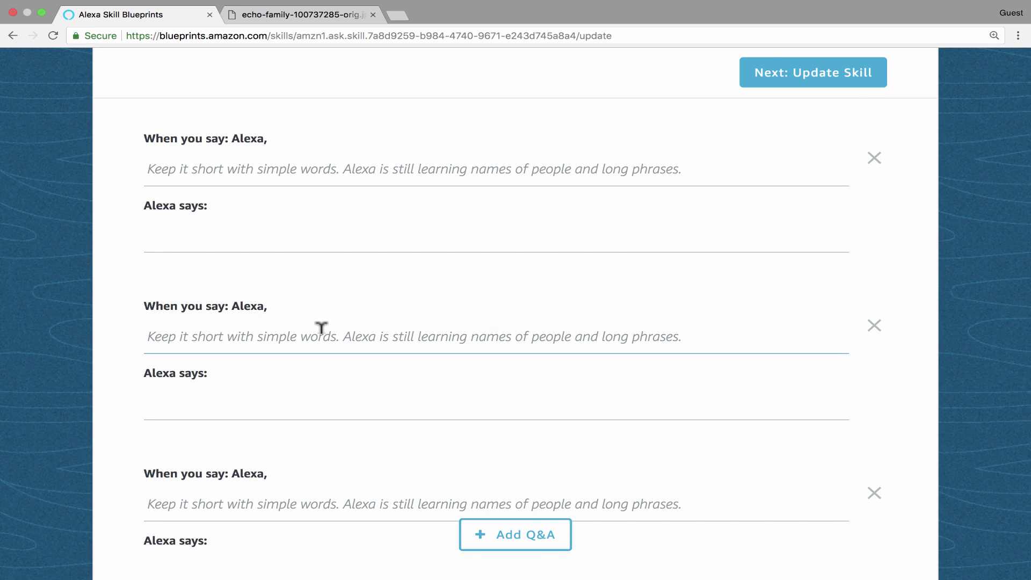
{"action": "scroll", "coordinate": [321, 327], "scroll_direction": "down", "scroll_amount": 1}
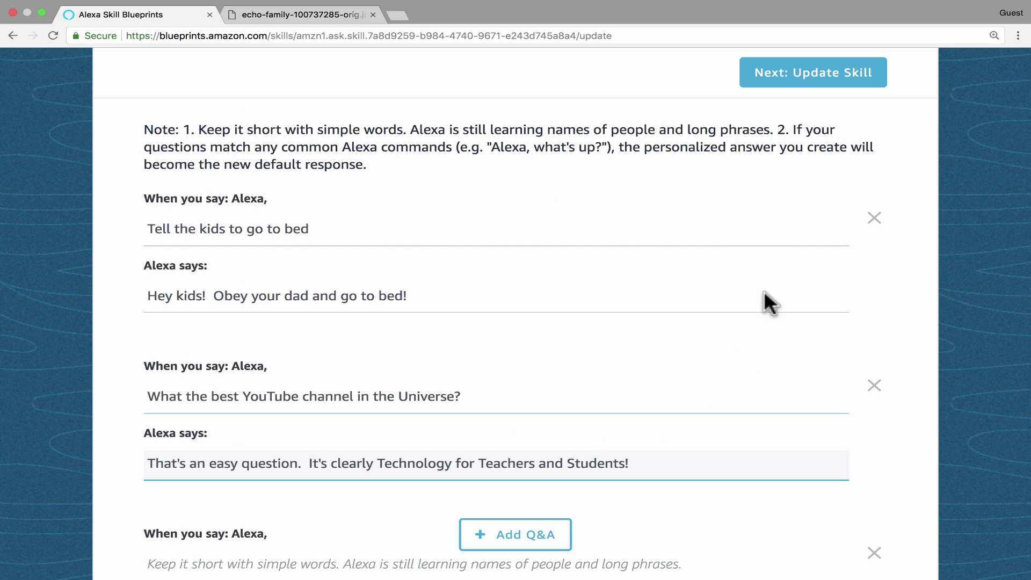
Submit the skill update, then delete a blank Q&A pair flagged as empty
{"action": "left_click", "coordinate": [791, 81]}
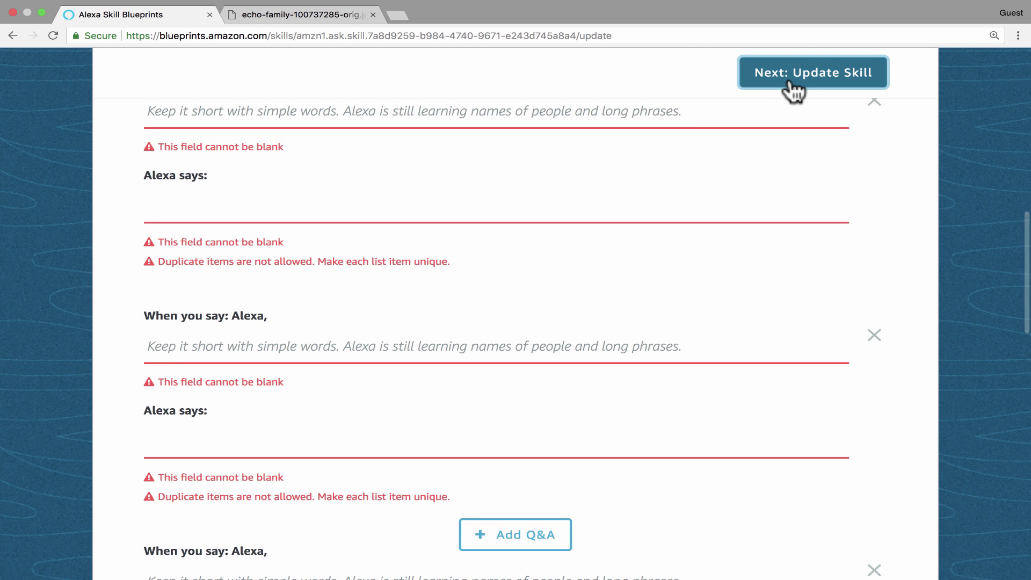
{"action": "scroll", "coordinate": [710, 137], "scroll_direction": "up", "scroll_amount": 2}
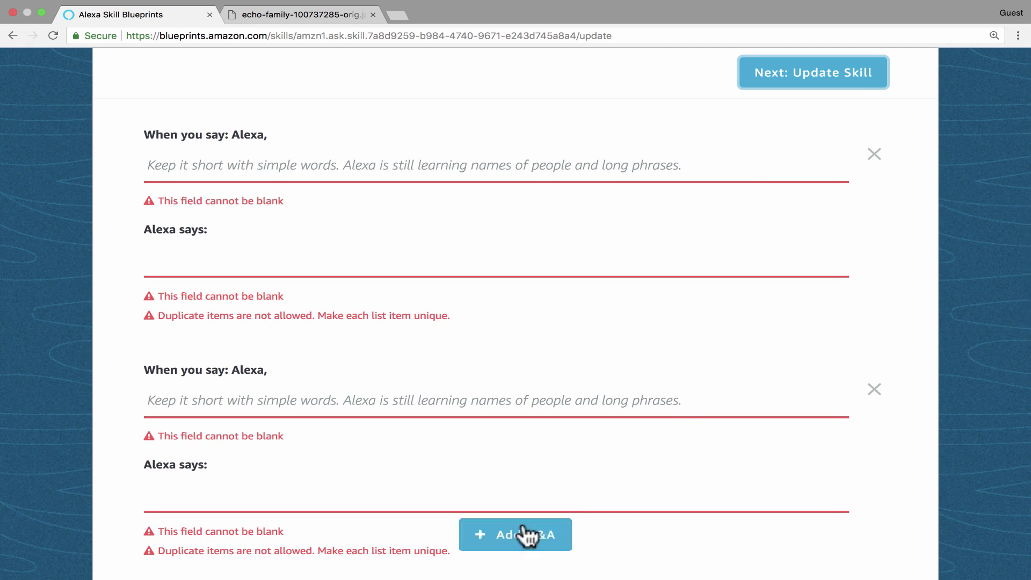
{"action": "left_click", "coordinate": [875, 392]}
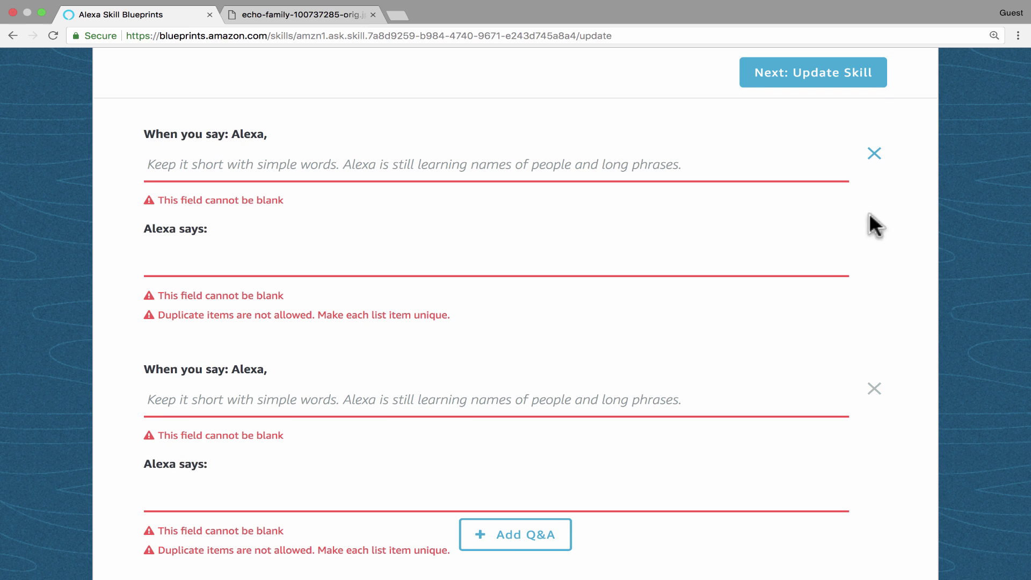
Delete another blank Q&A pair and resubmit to update the skill
{"action": "left_click", "coordinate": [874, 390]}
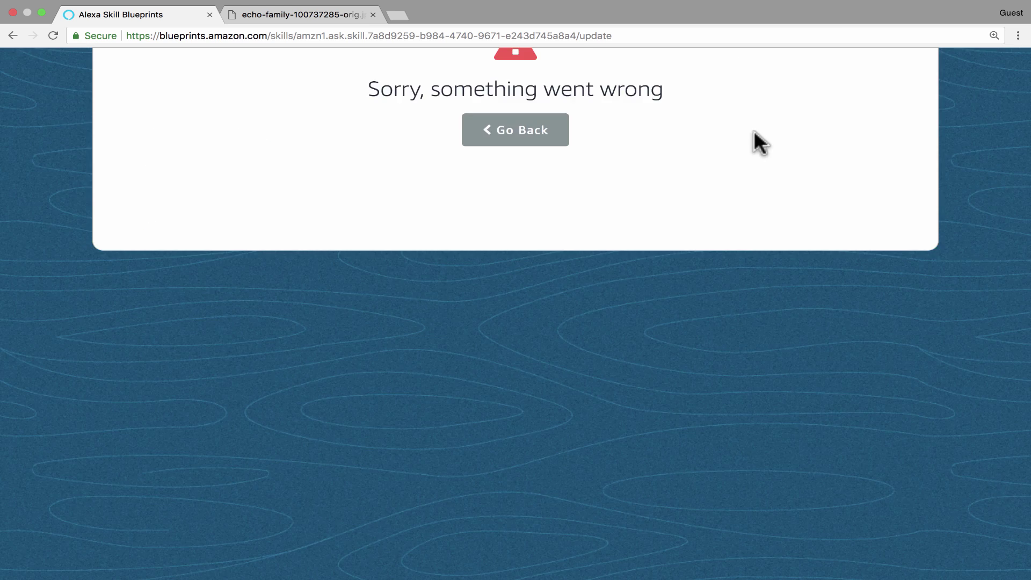
{"action": "scroll", "coordinate": [728, 321], "scroll_direction": "up", "scroll_amount": 2}
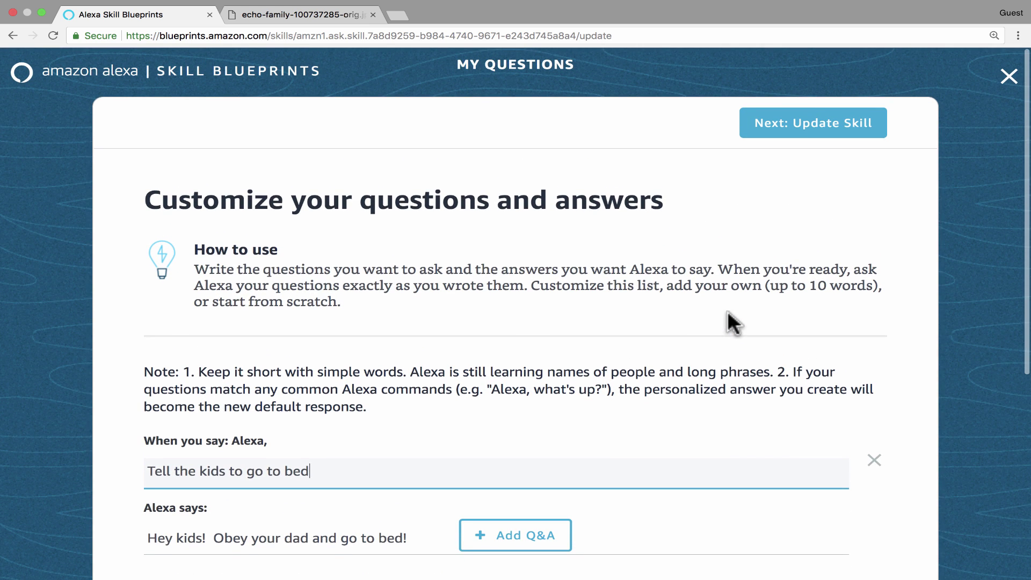
{"action": "left_click", "coordinate": [849, 129]}
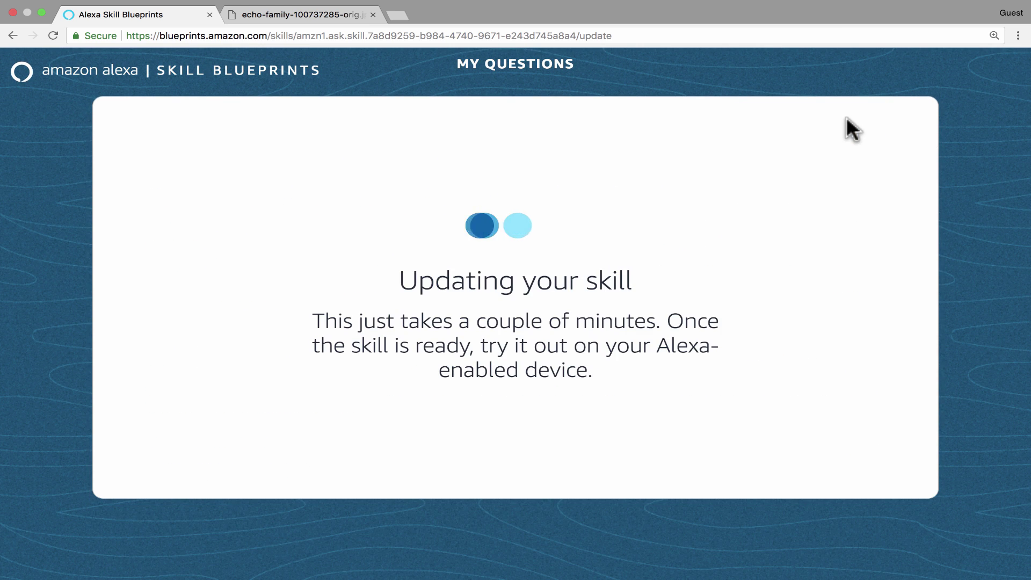